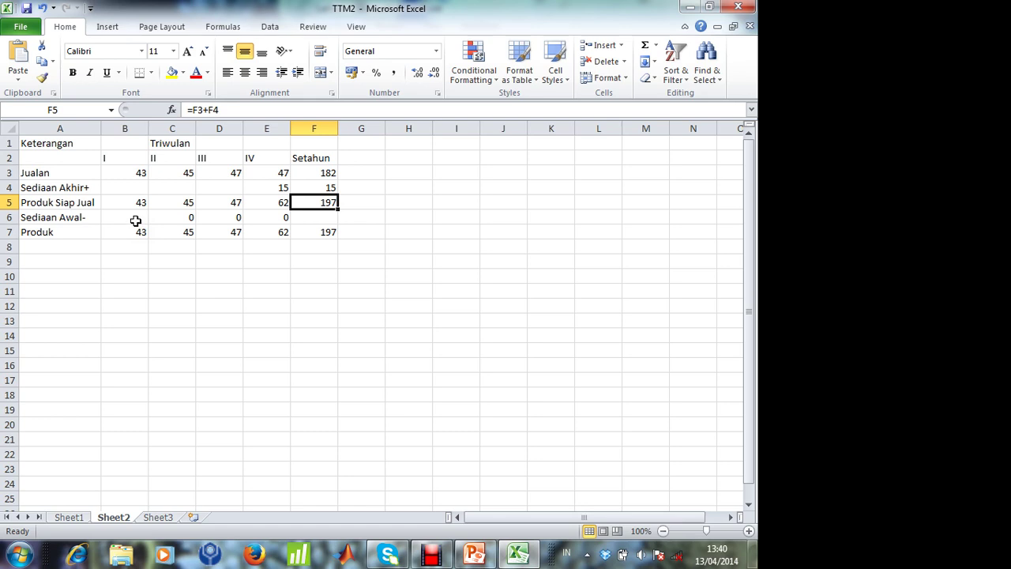
# Enter 10 as the Sediaan Awal value for quarter I and for the full year (Setahun).
pyautogui.click(136, 221)
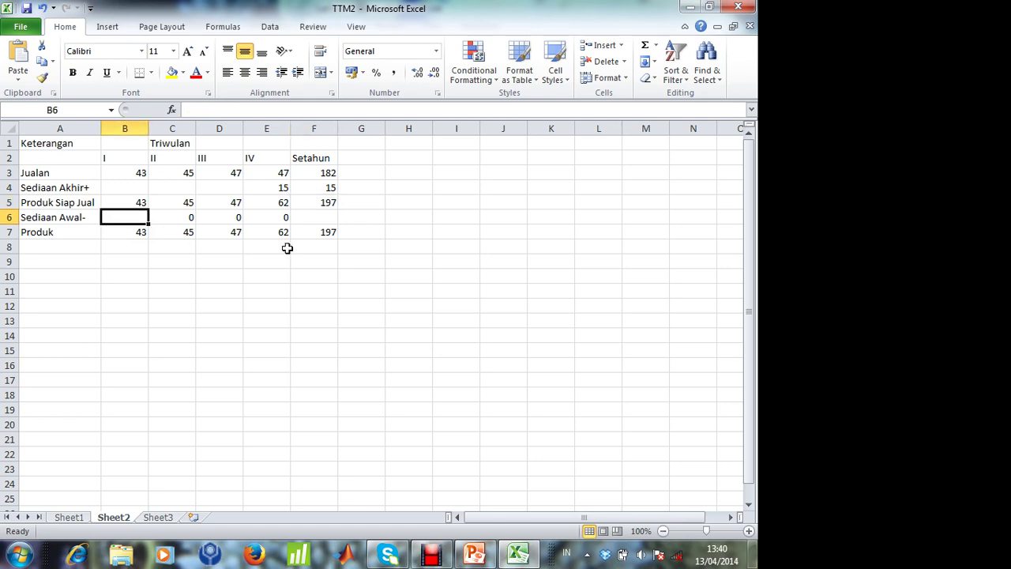
pyautogui.write('10')
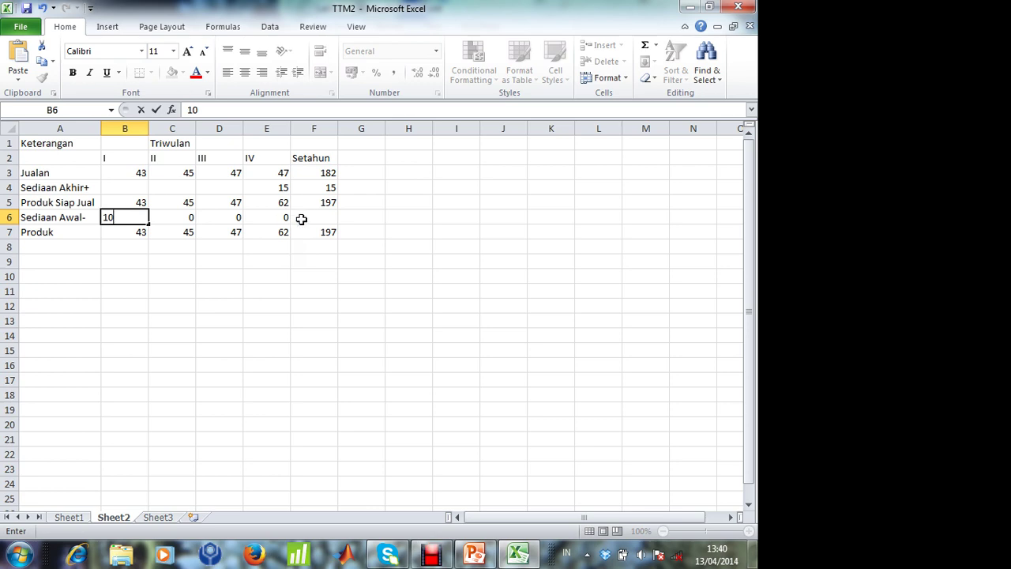
pyautogui.click(301, 220)
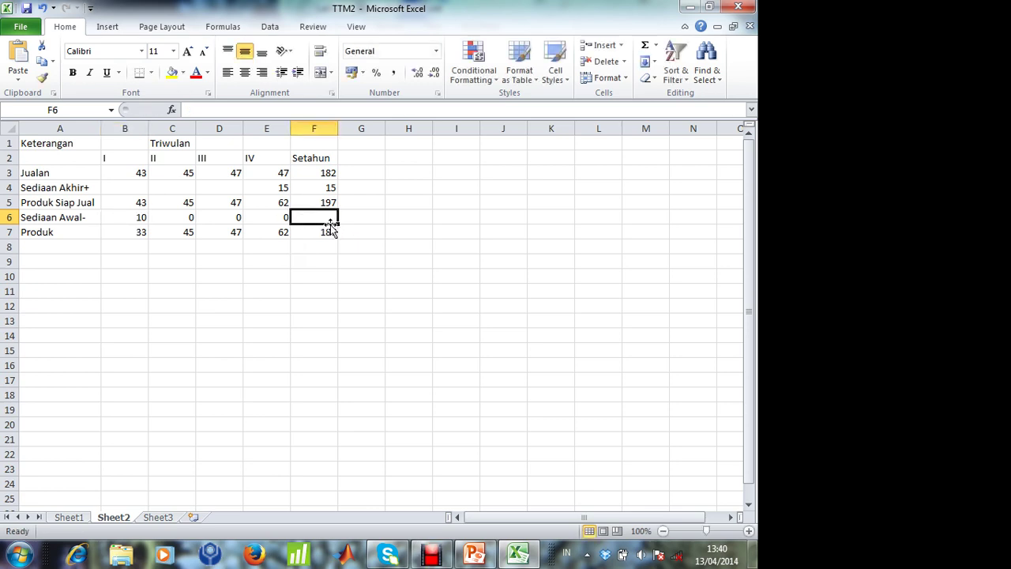
pyautogui.write('10')
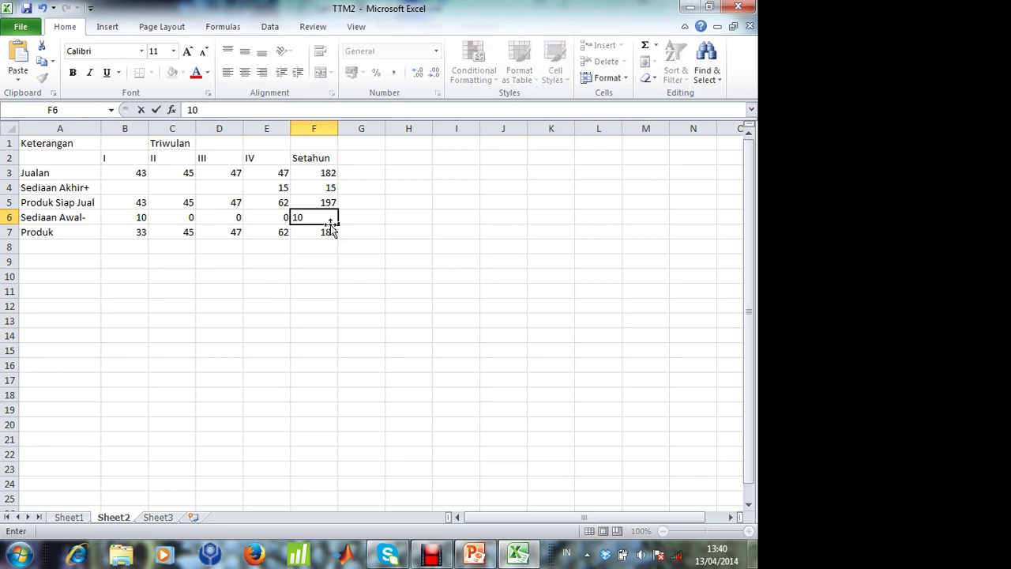
pyautogui.click(322, 247)
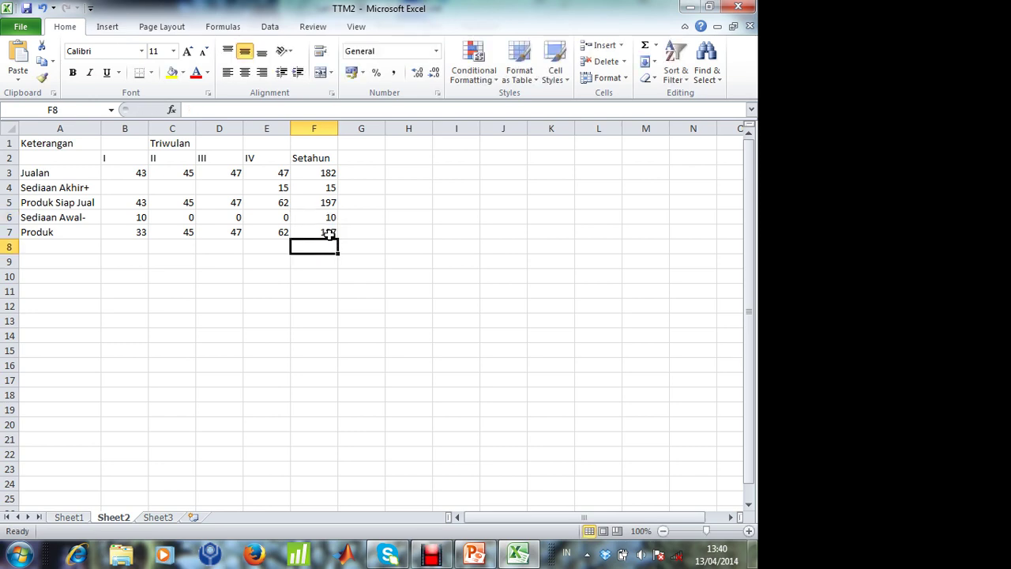
# Review the yearly Produk, Produk Siap Jual and Sediaan Awal cells, the blank Sediaan Akhir cells, and the Produk formulas for quarters III and IV.
pyautogui.click(329, 234)
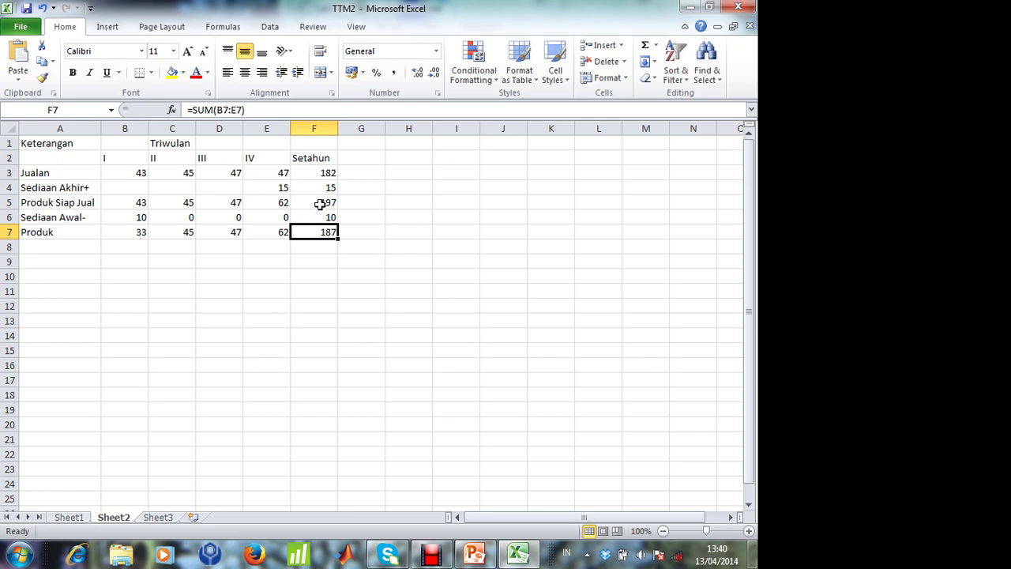
pyautogui.click(320, 203)
pyautogui.click(316, 217)
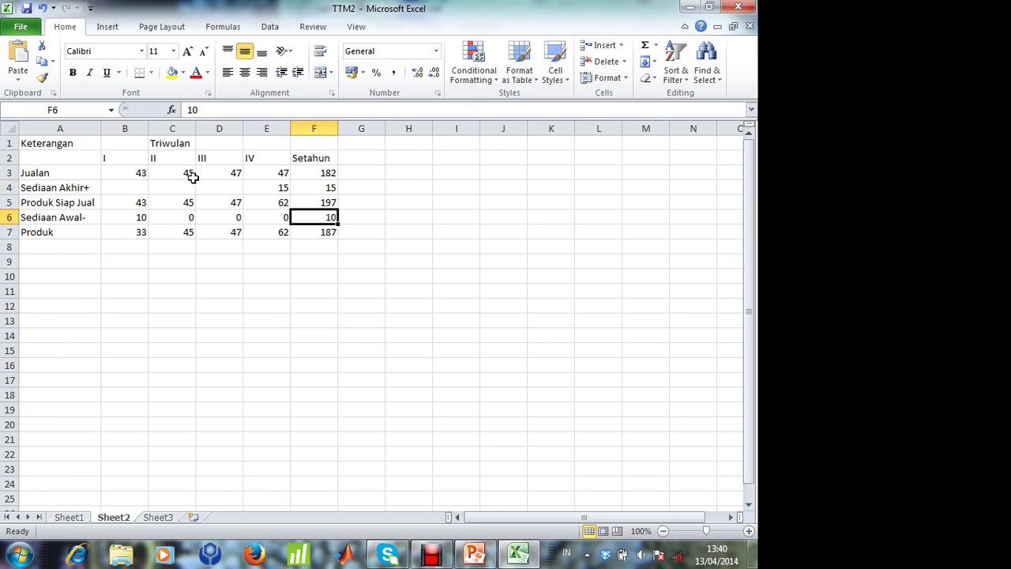
pyautogui.click(122, 189)
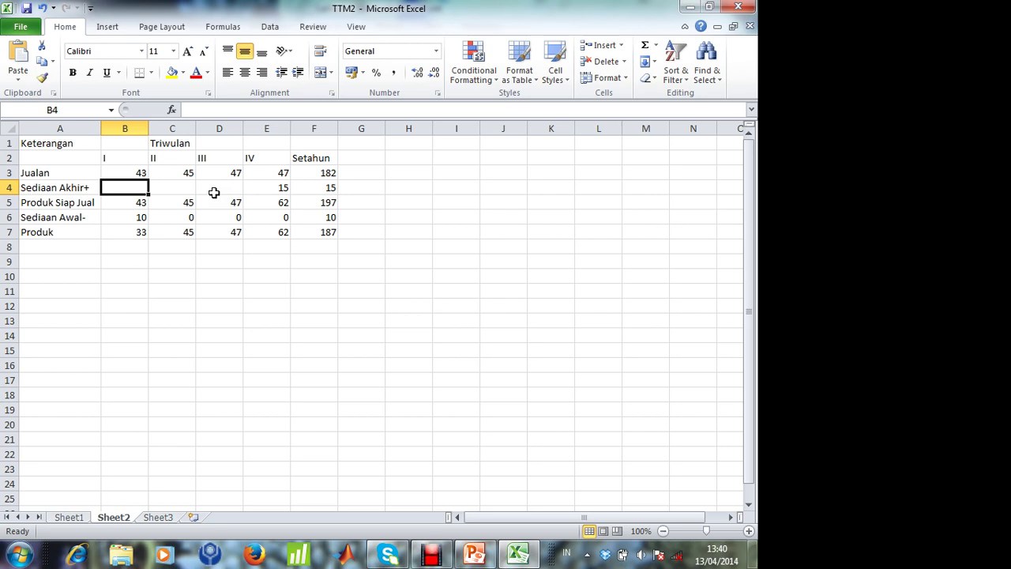
pyautogui.click(233, 234)
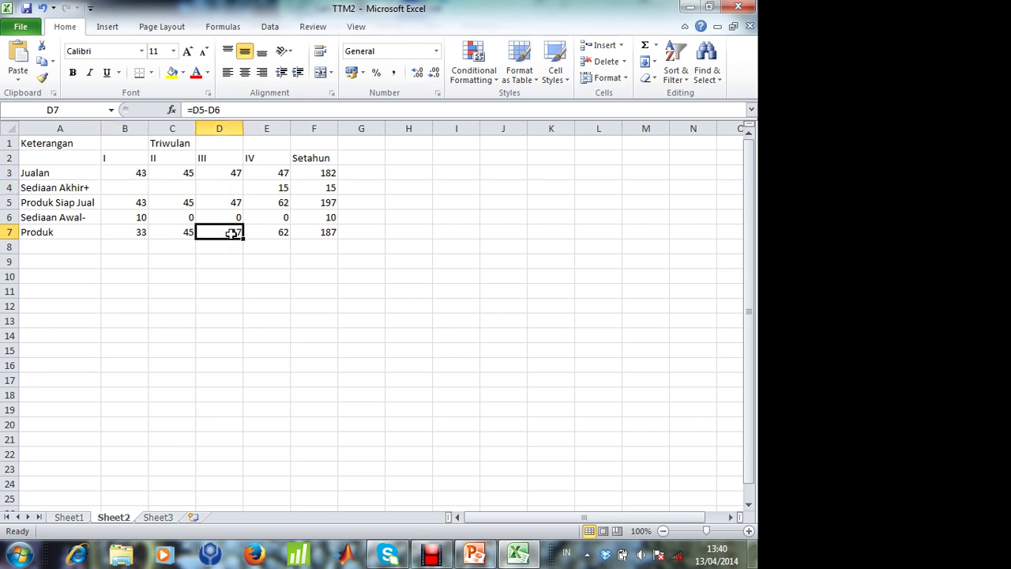
pyautogui.click(261, 232)
pyautogui.click(131, 185)
pyautogui.click(164, 187)
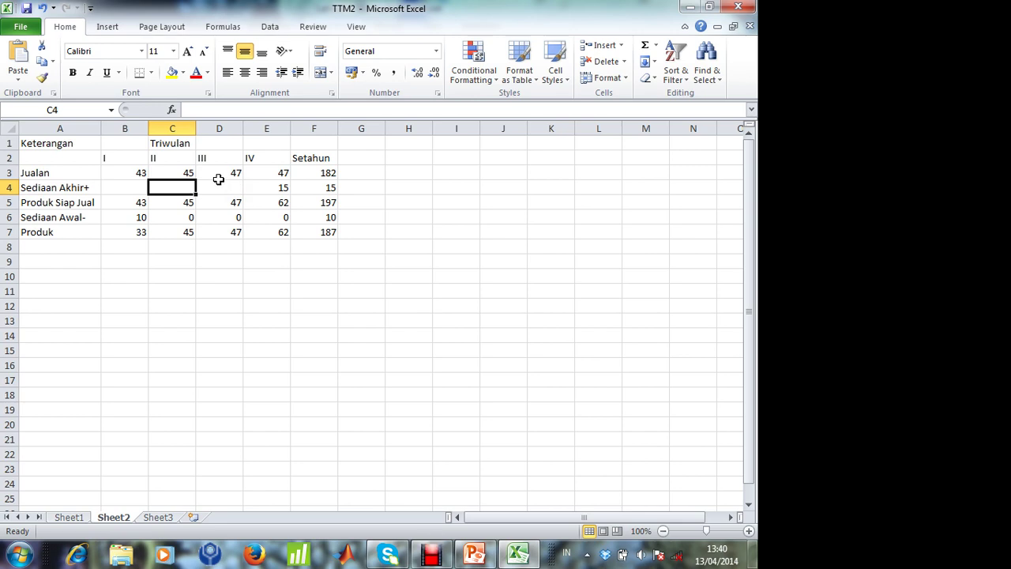
# Try 8 as the Sediaan Akhir value for quarter I.
pyautogui.click(118, 182)
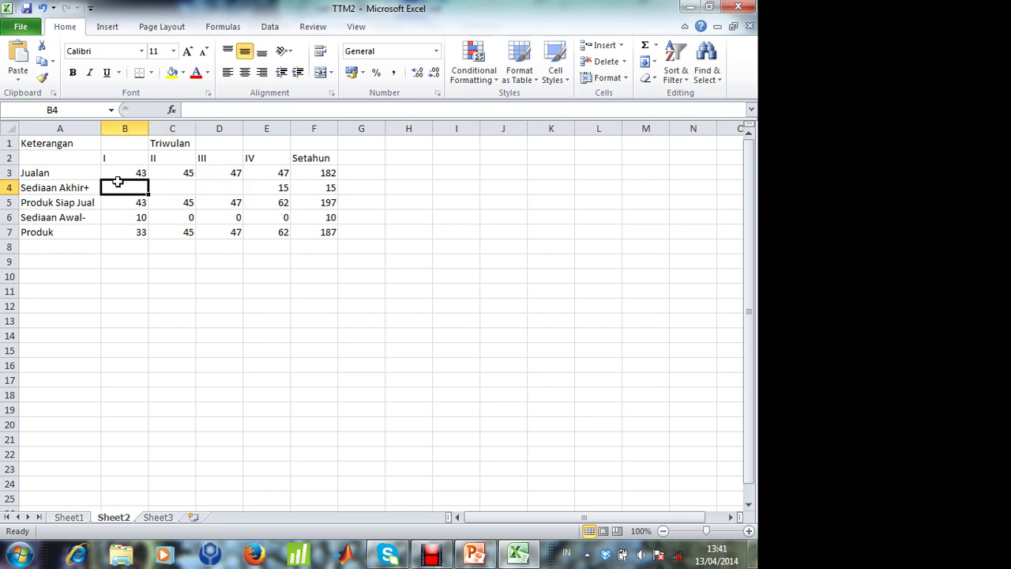
pyautogui.write('8')
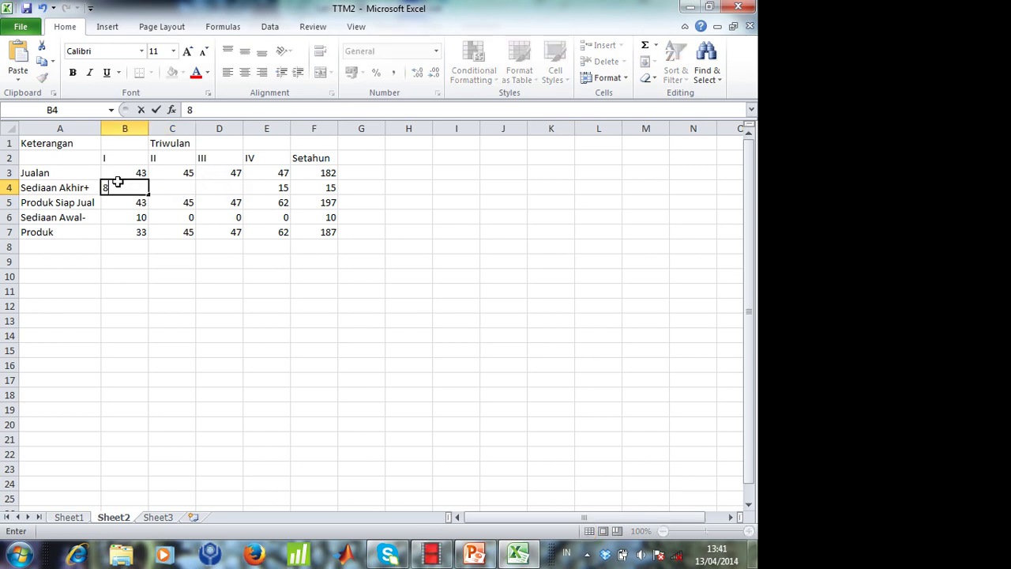
pyautogui.click(190, 185)
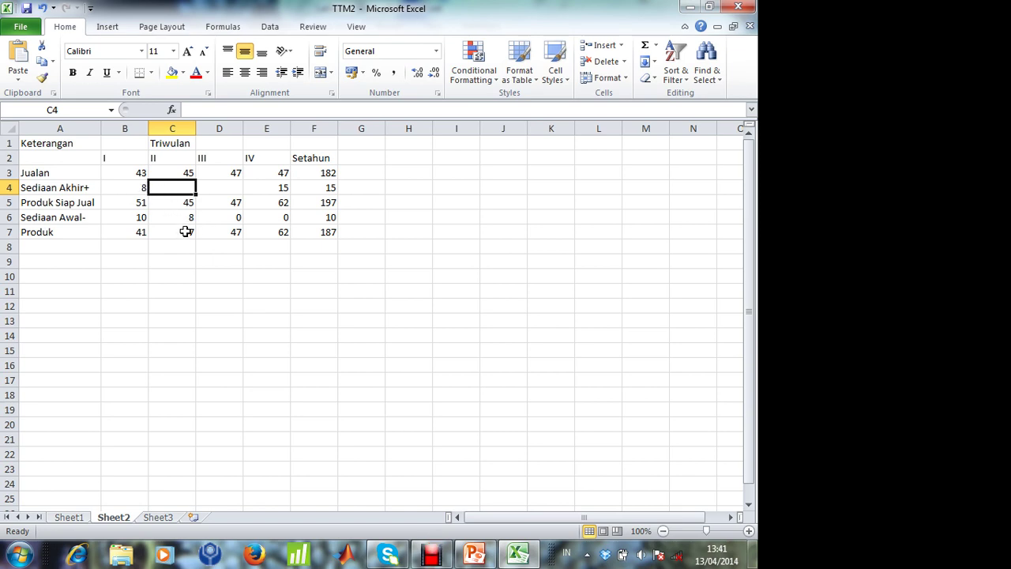
# Set the Sediaan Akhir value to 11 for both quarter I and quarter II.
pyautogui.click(120, 188)
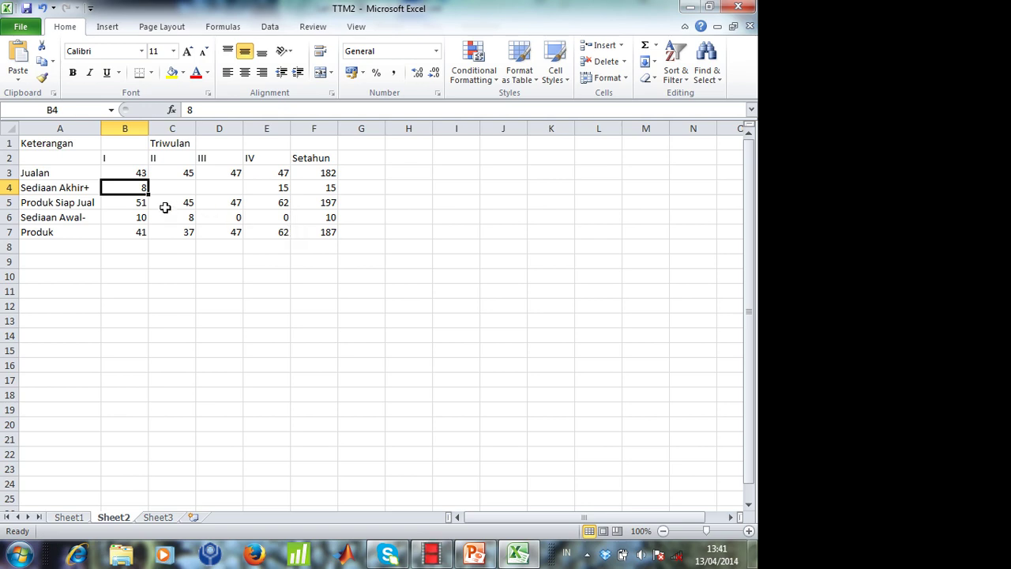
pyautogui.write('11')
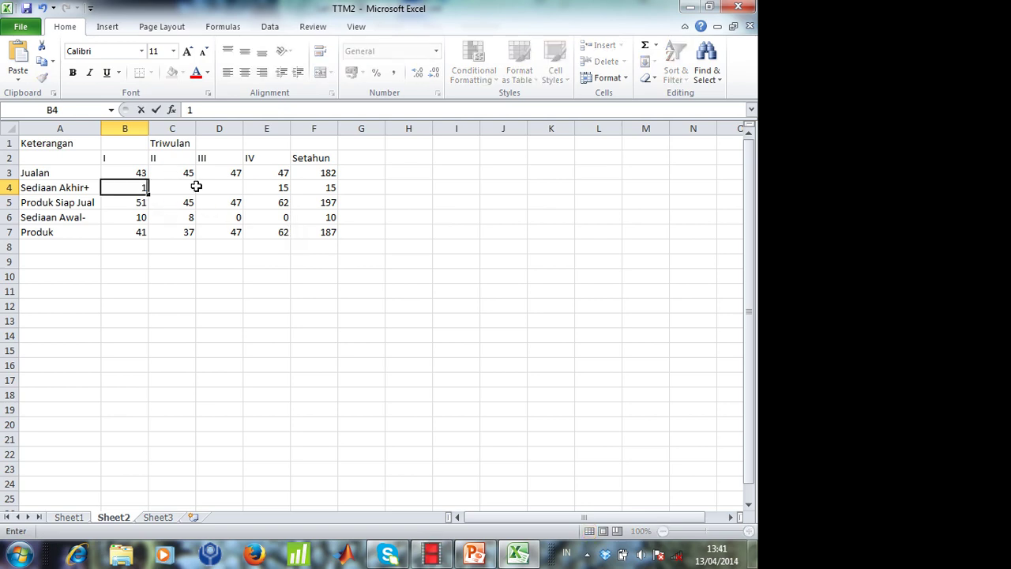
pyautogui.click(183, 232)
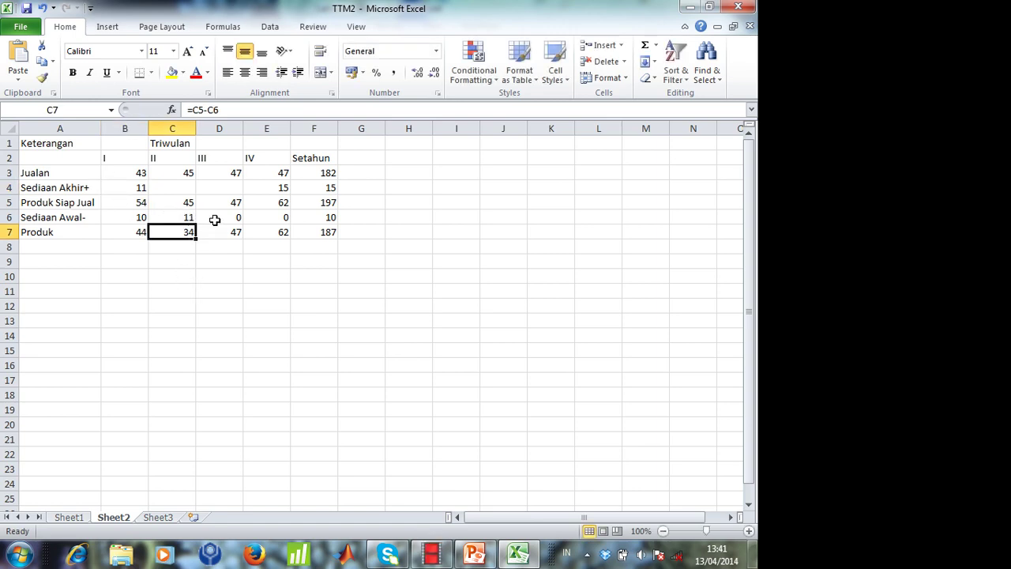
pyautogui.click(182, 188)
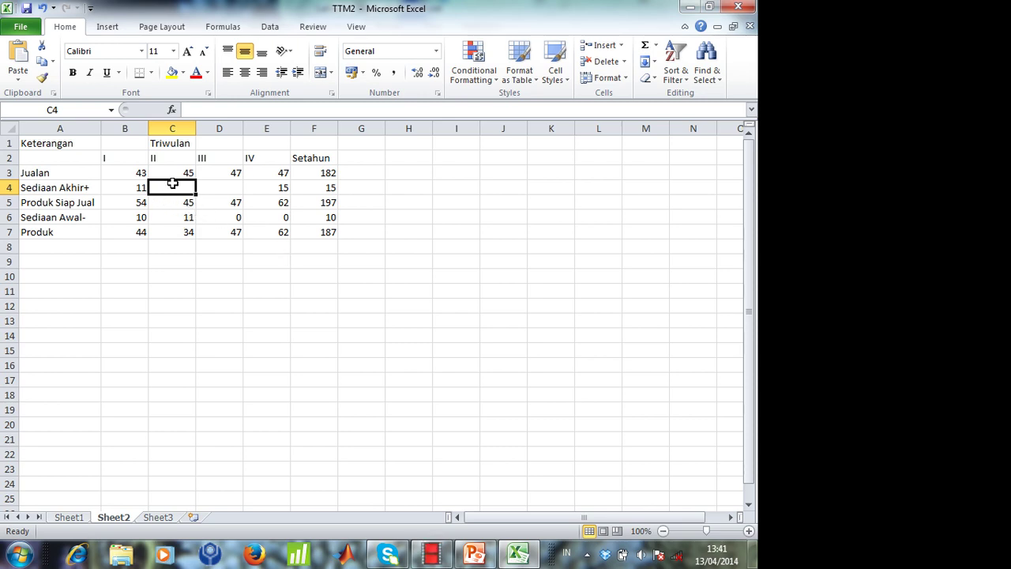
pyautogui.write('11')
pyautogui.click(228, 215)
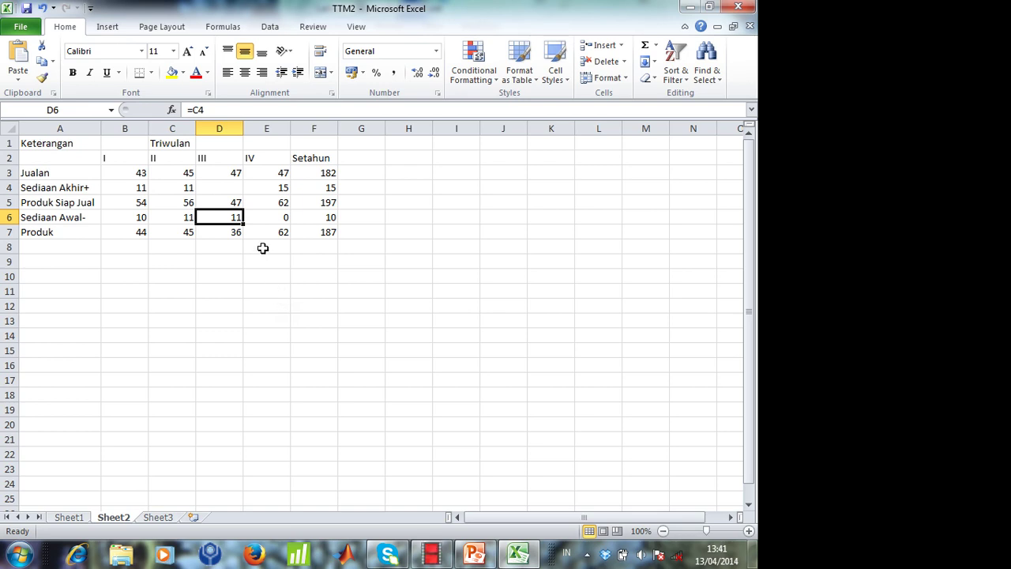
# Enter 13 as the Sediaan Akhir value for quarter III.
pyautogui.click(224, 184)
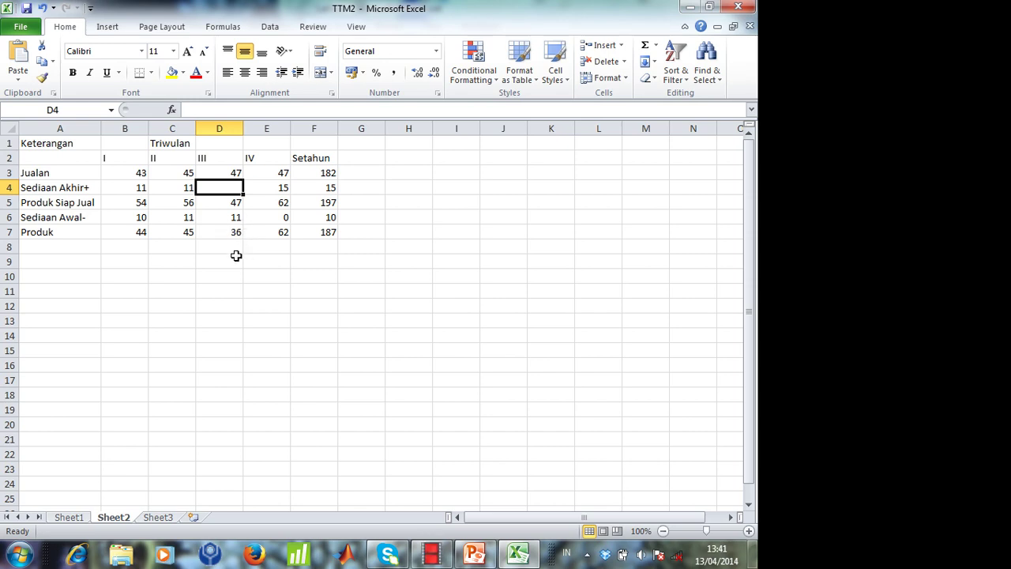
pyautogui.write('13')
pyautogui.click(268, 186)
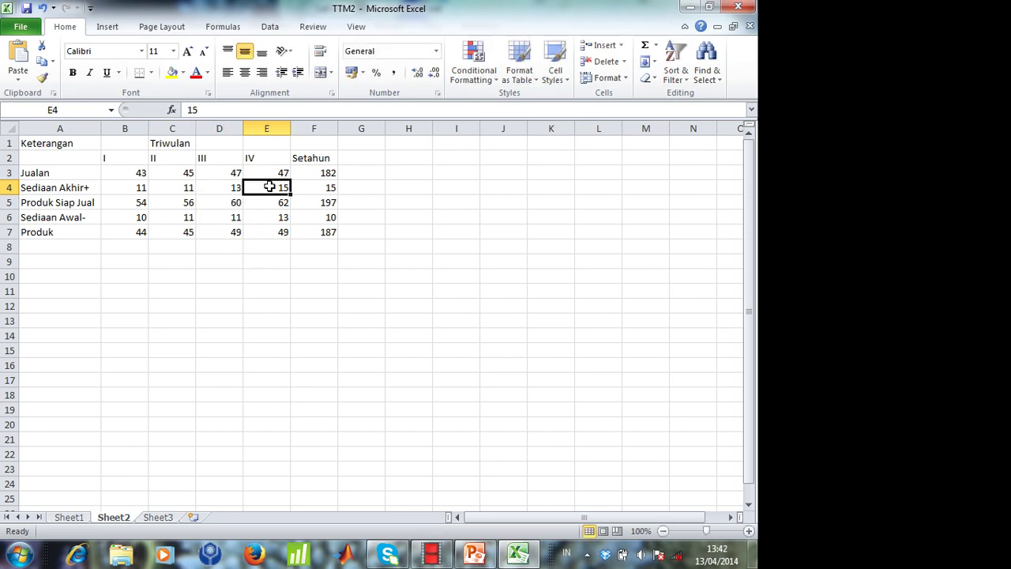
pyautogui.click(355, 231)
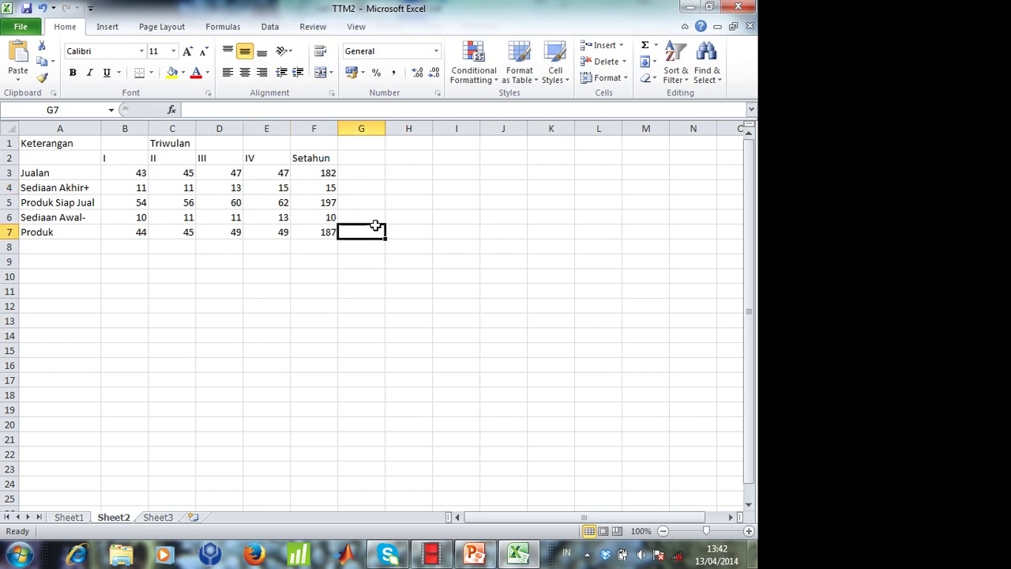
# Examine how the Sediaan Awal cells of quarters II and IV refer to the preceding quarter's Sediaan Akhir, and compare the year's opening and closing inventory.
pyautogui.moveTo(143, 187); pyautogui.dragTo(184, 188)
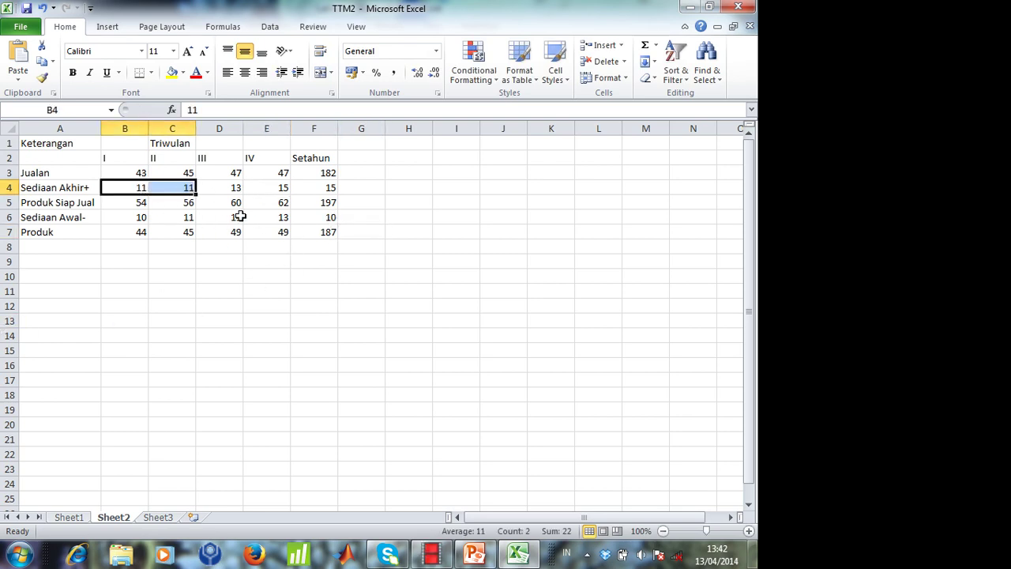
pyautogui.moveTo(232, 232); pyautogui.dragTo(273, 232)
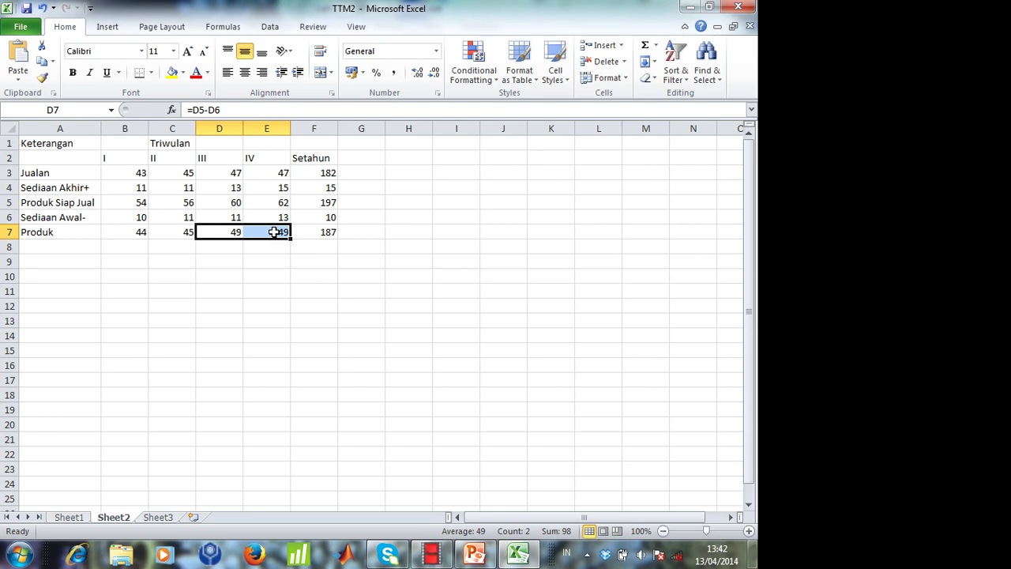
pyautogui.click(143, 190)
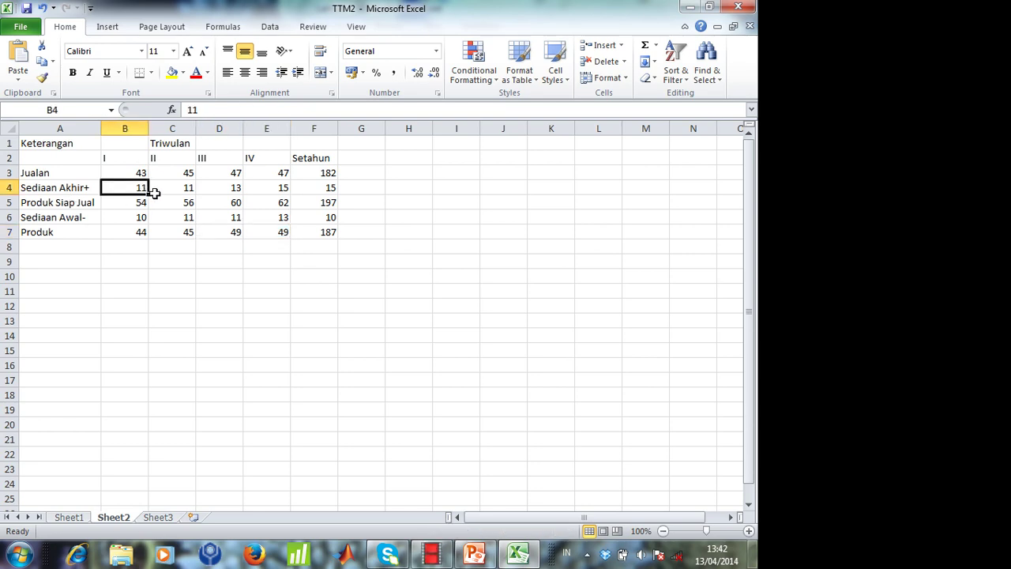
pyautogui.click(174, 220)
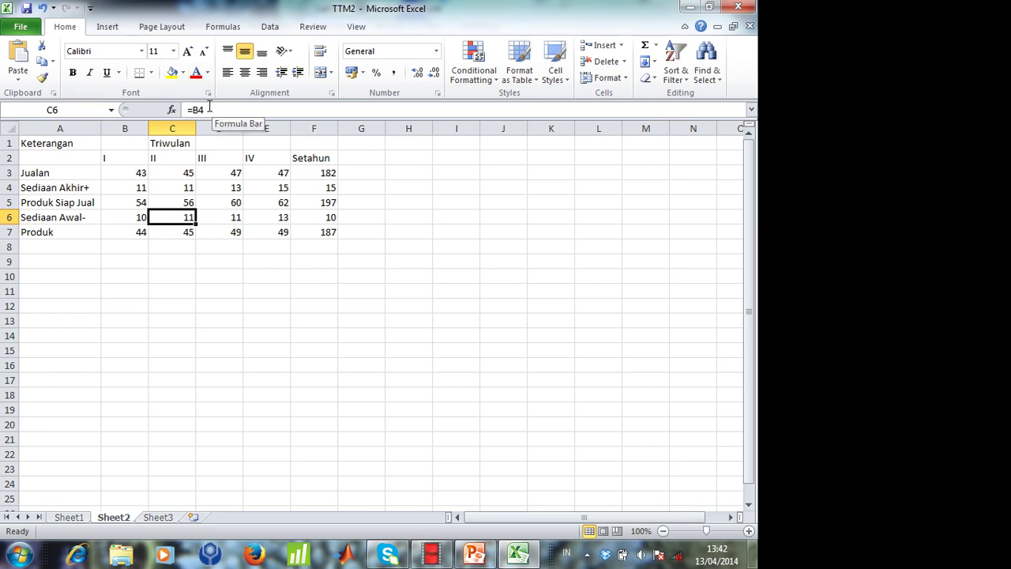
pyautogui.click(117, 186)
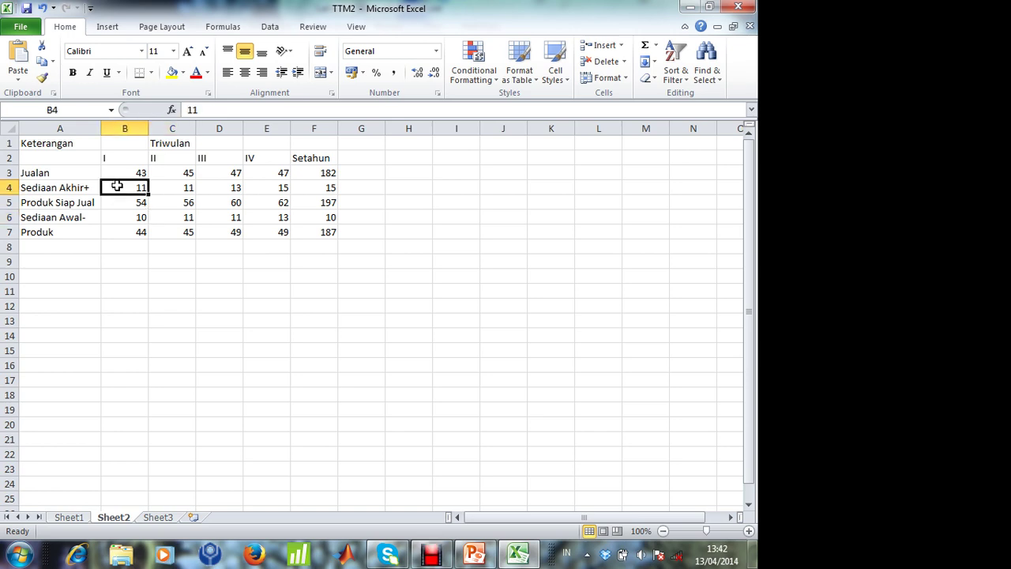
pyautogui.click(175, 222)
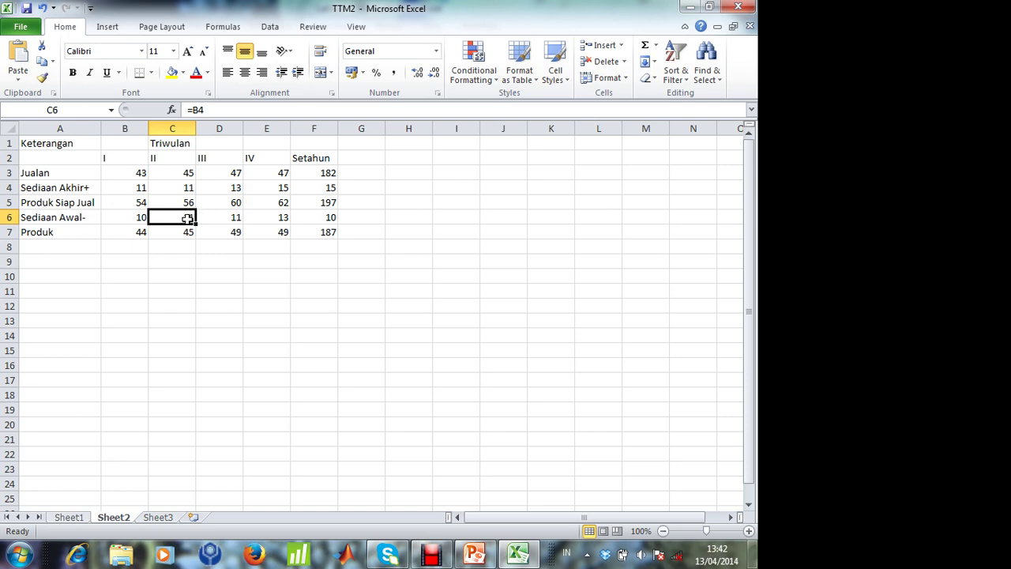
pyautogui.click(227, 188)
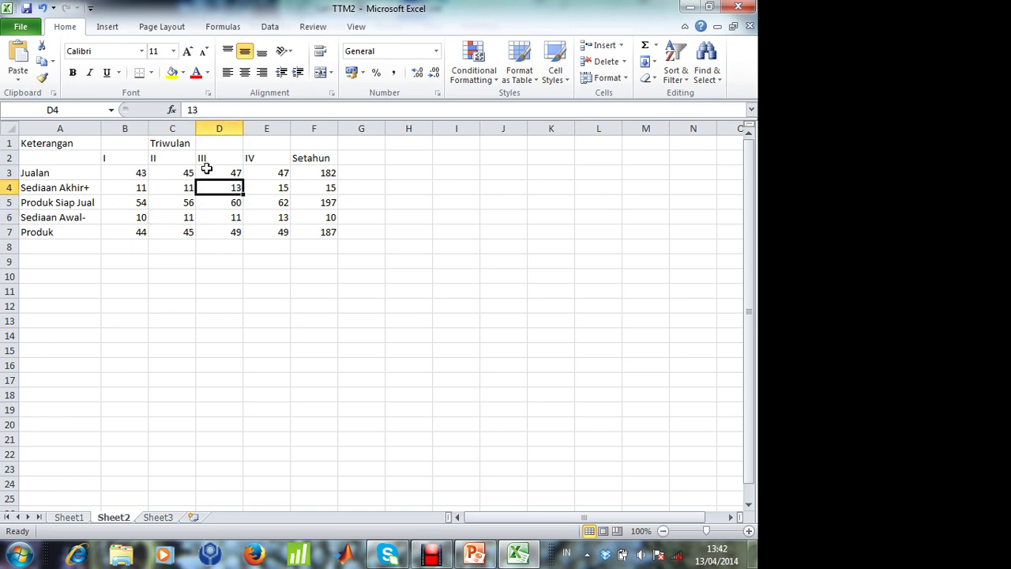
pyautogui.click(286, 219)
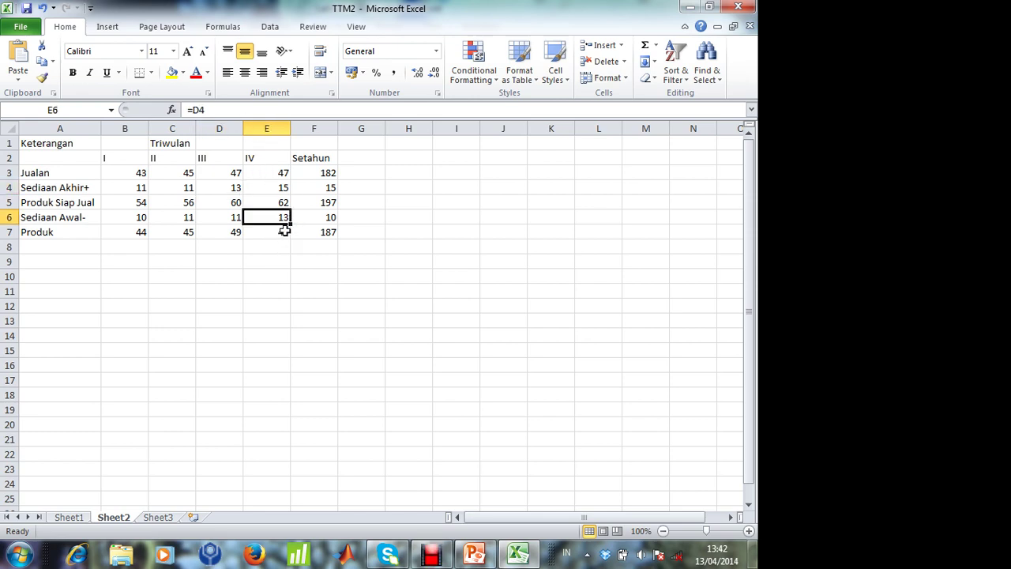
pyautogui.click(136, 215)
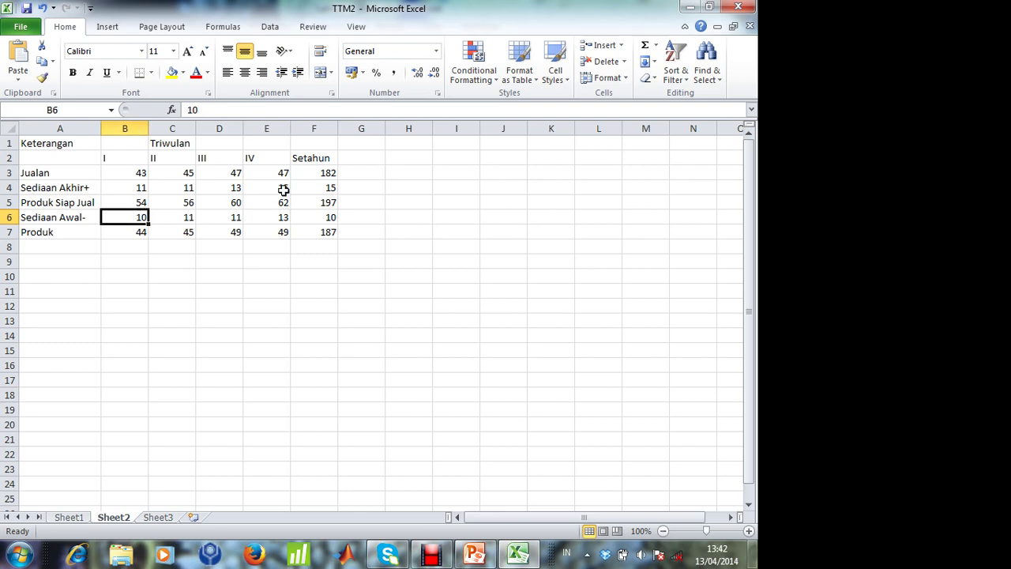
pyautogui.click(282, 190)
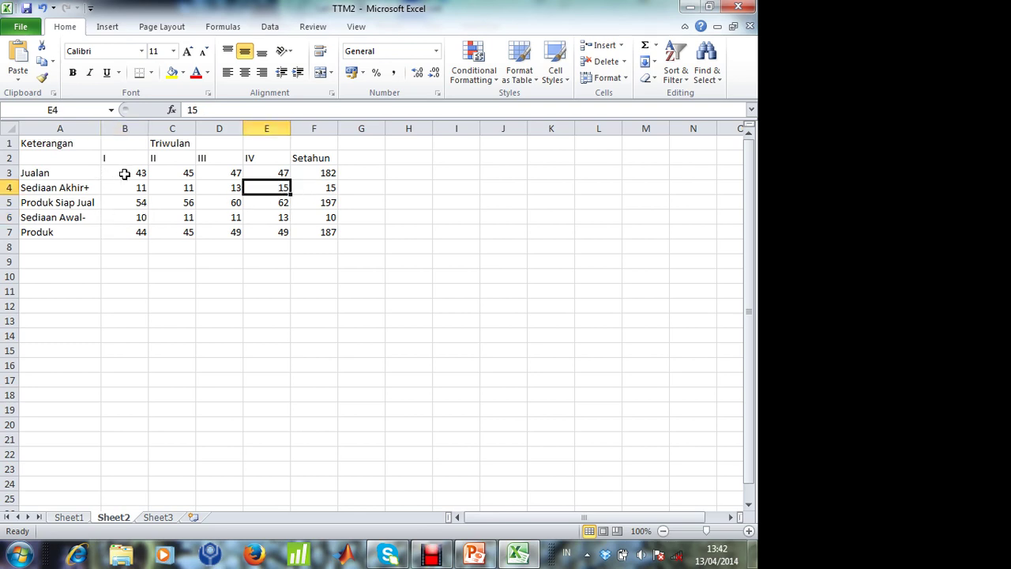
# Check the quarterly Produk formulas and the yearly figures for Produk, Sediaan Akhir, Jualan and Produk Siap Jual.
pyautogui.click(135, 232)
pyautogui.click(226, 234)
pyautogui.click(270, 233)
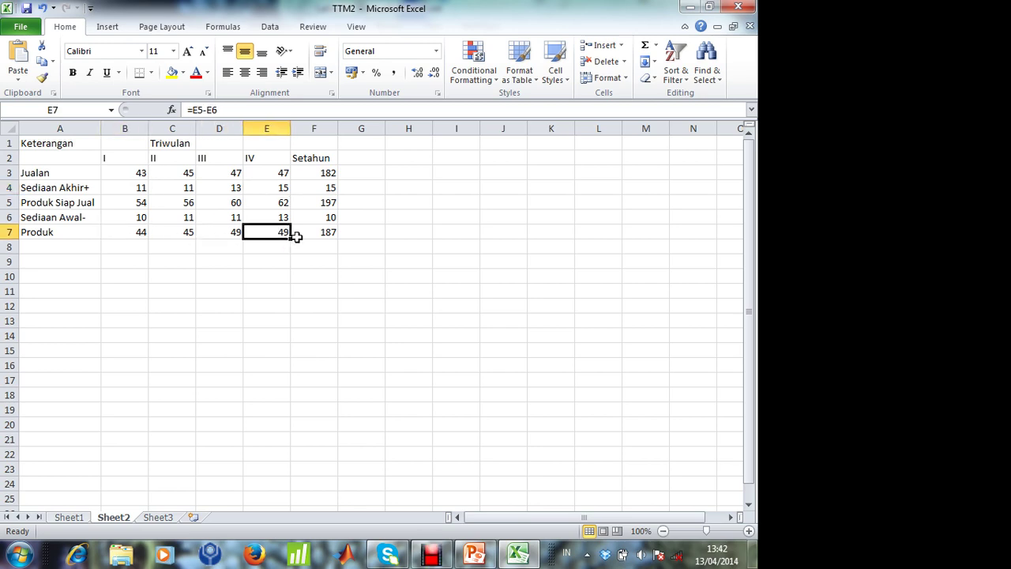
pyautogui.click(295, 235)
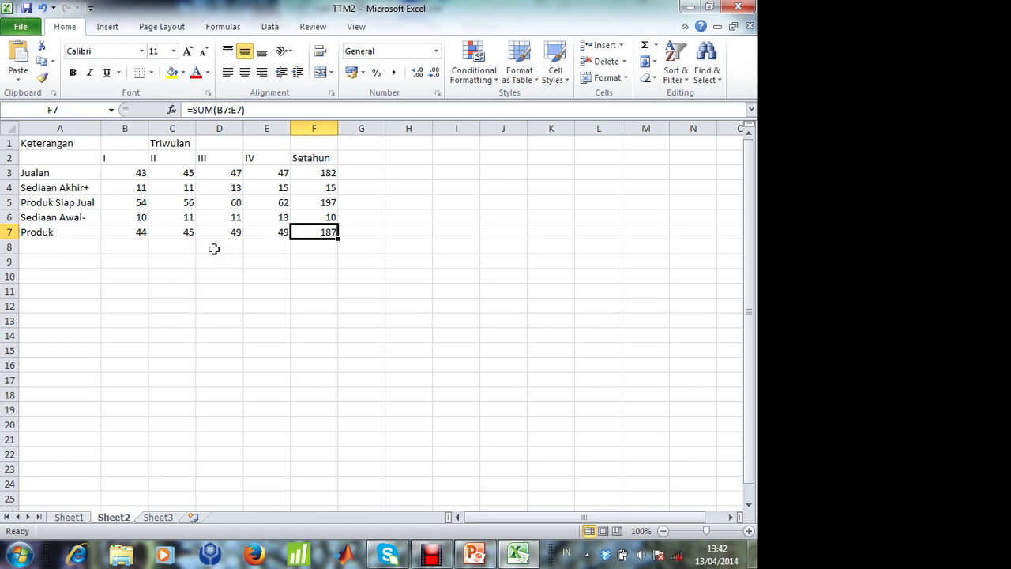
pyautogui.click(296, 186)
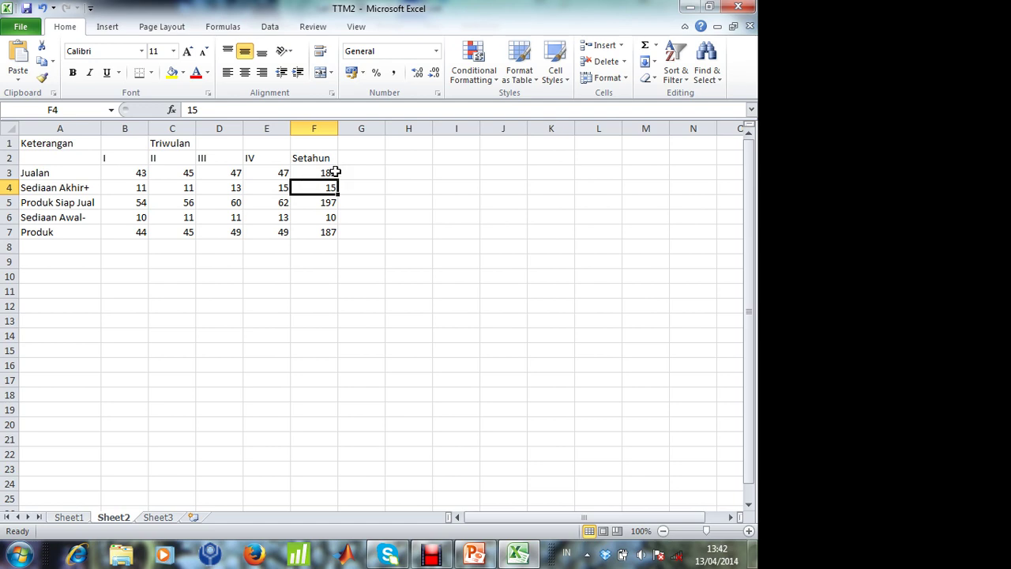
pyautogui.click(335, 171)
pyautogui.click(327, 199)
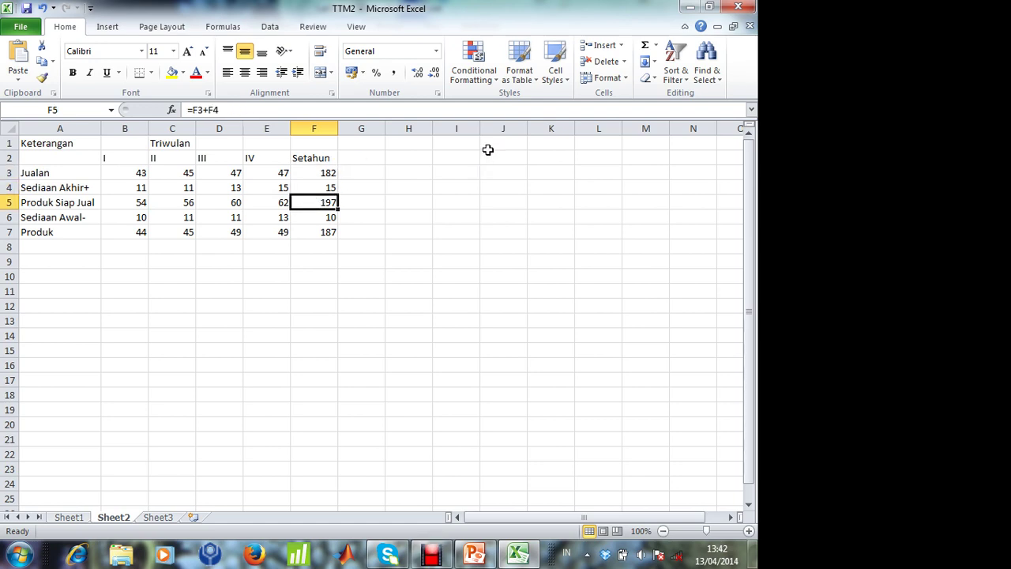
# Trace how each Sediaan Awal cell of quarters II to IV takes its value from the preceding quarter's Sediaan Akhir.
pyautogui.click(142, 191)
pyautogui.click(181, 218)
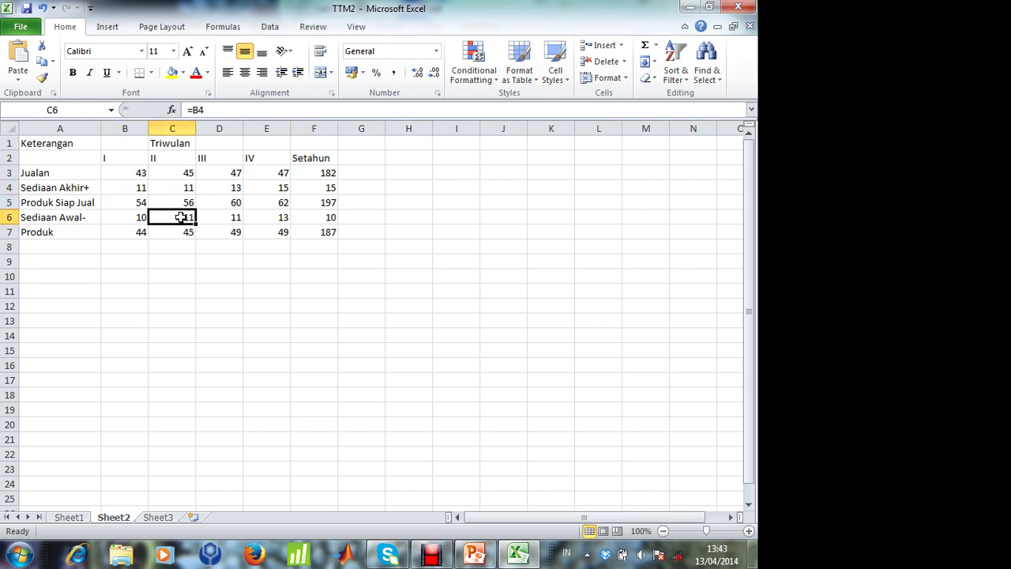
pyautogui.click(193, 189)
pyautogui.click(234, 218)
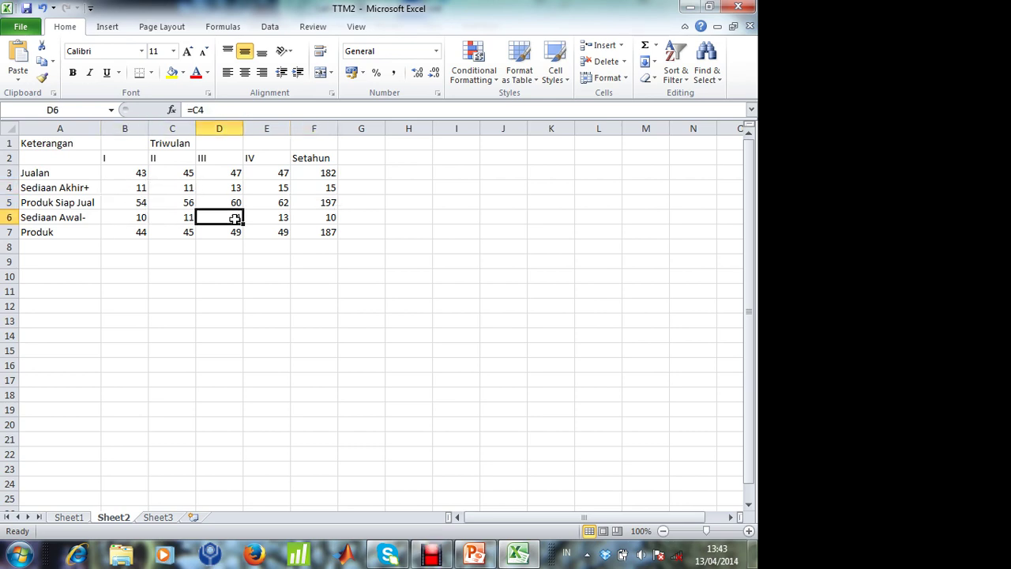
pyautogui.click(180, 189)
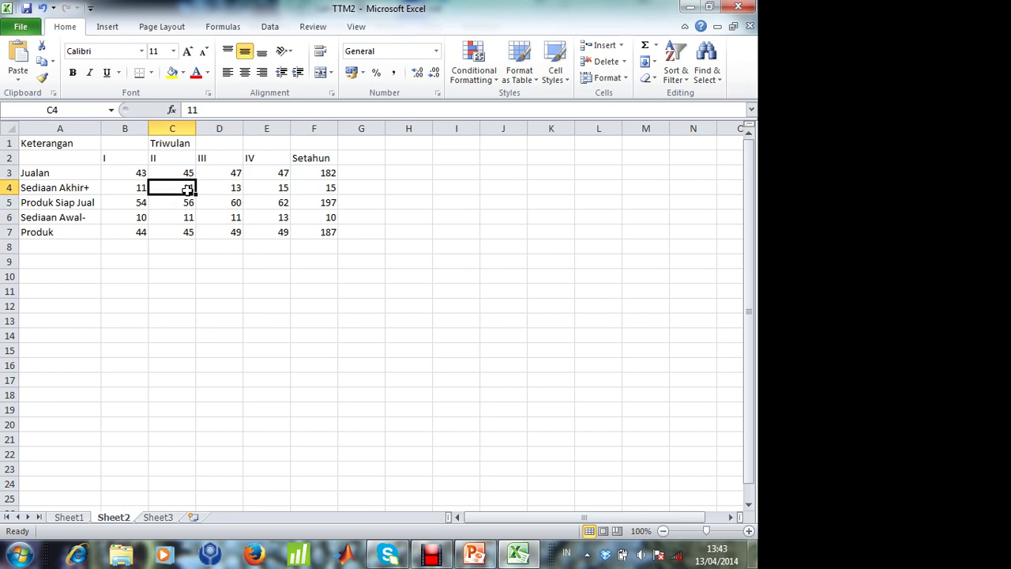
pyautogui.click(271, 217)
# Examine how quarter I's Produk derives from Produk Siap Jual and Sediaan Awal, and Produk Siap Jual from Jualan and Sediaan Akhir.
pyautogui.click(123, 235)
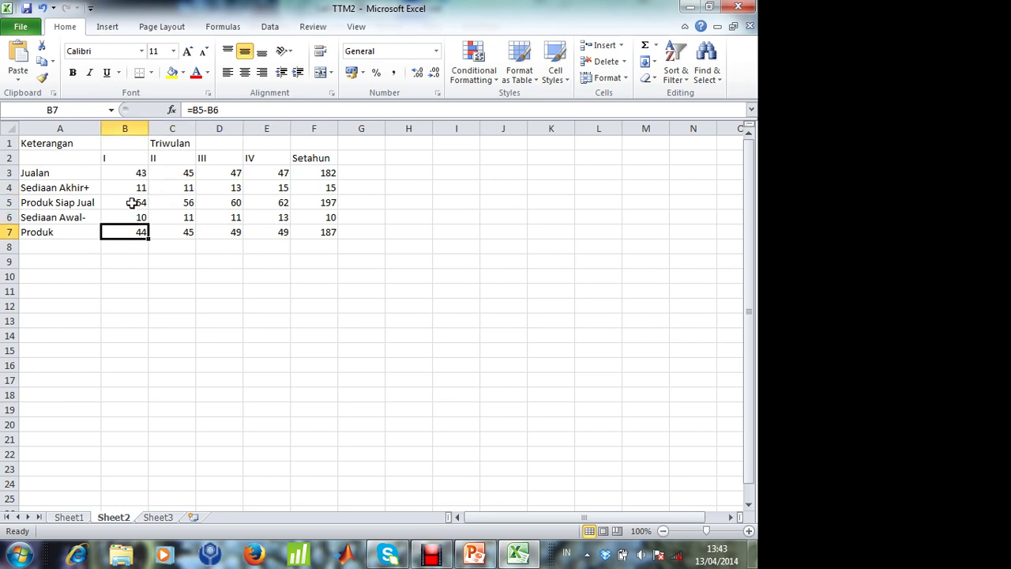
pyautogui.click(134, 202)
pyautogui.click(140, 220)
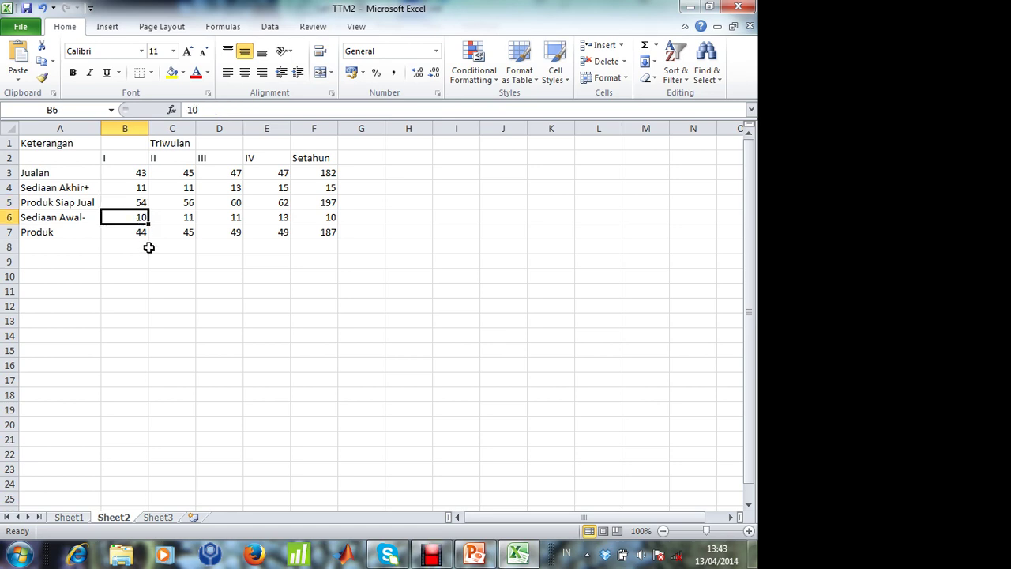
pyautogui.click(135, 202)
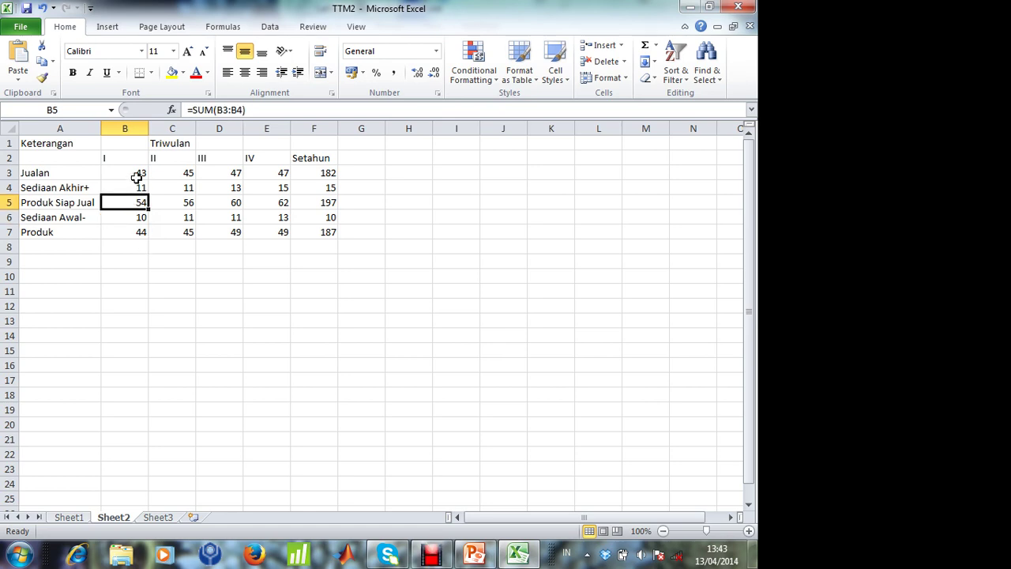
pyautogui.click(136, 173)
pyautogui.click(132, 184)
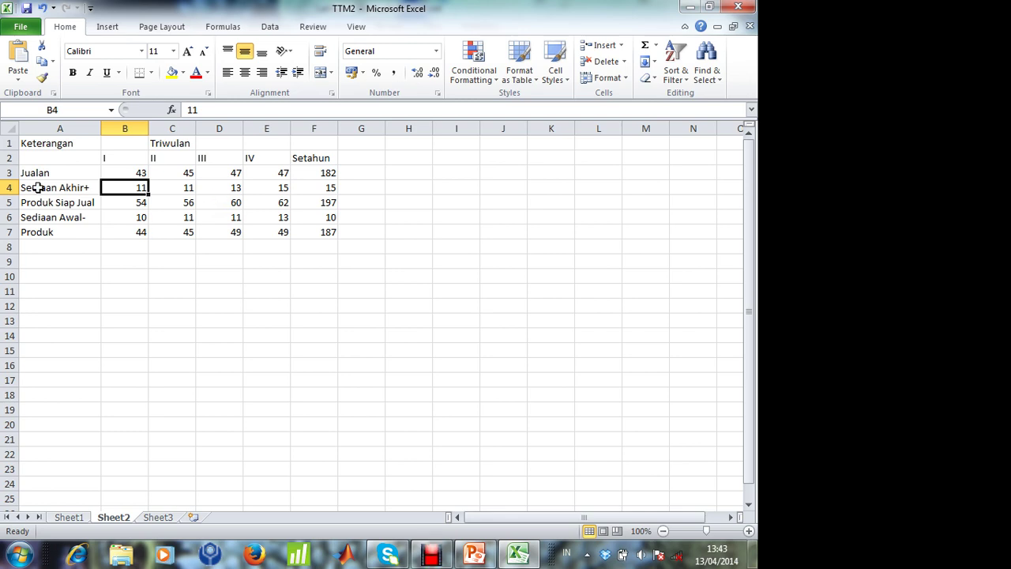
pyautogui.click(135, 172)
pyautogui.click(123, 203)
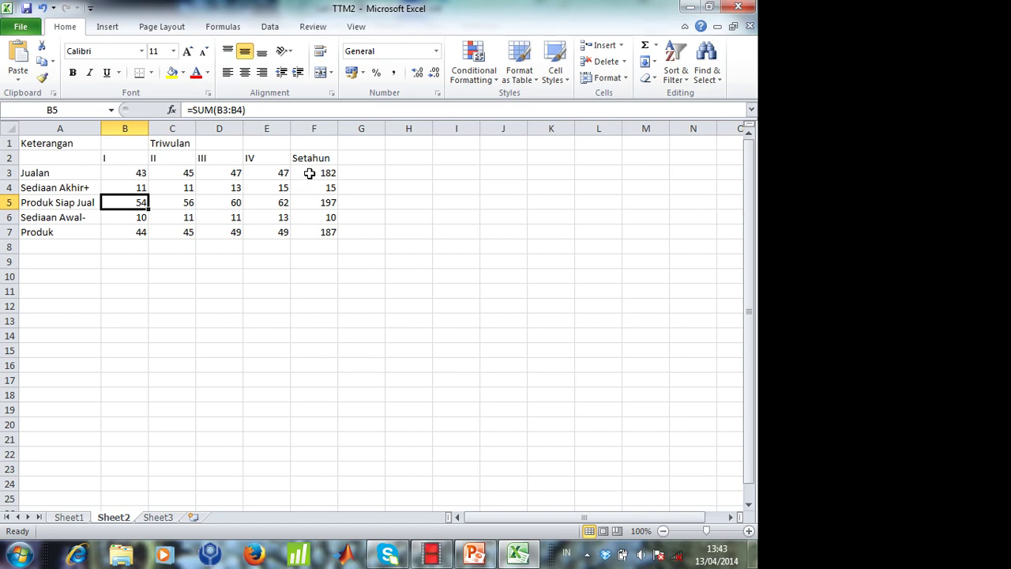
# Switch to the Latihan presentation in PowerPoint and start the slide show from the current slide, Kombinasi Stabilitas Produk dengan Stabilitas Sediaan.
pyautogui.click(474, 554)
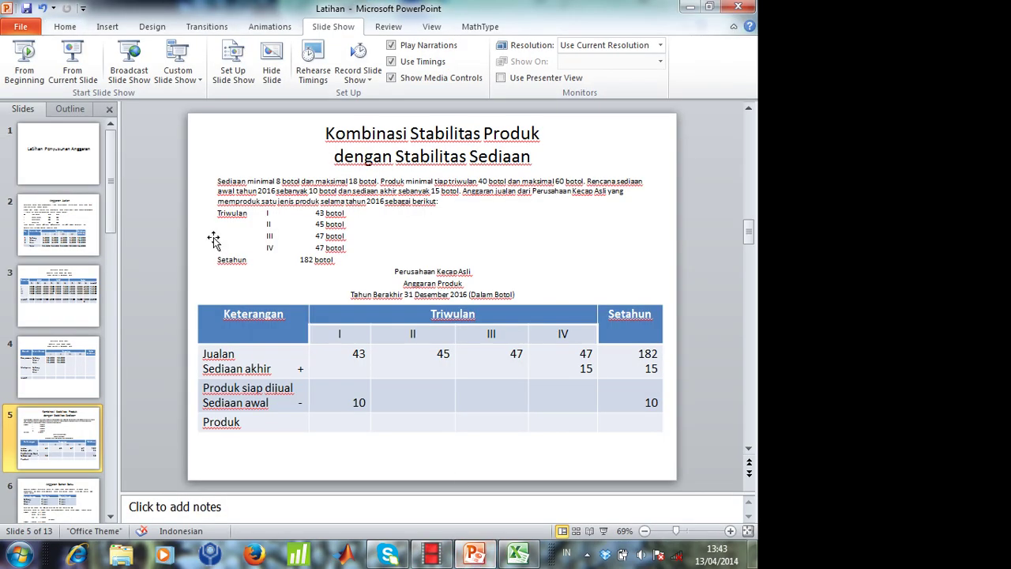
pyautogui.click(93, 62)
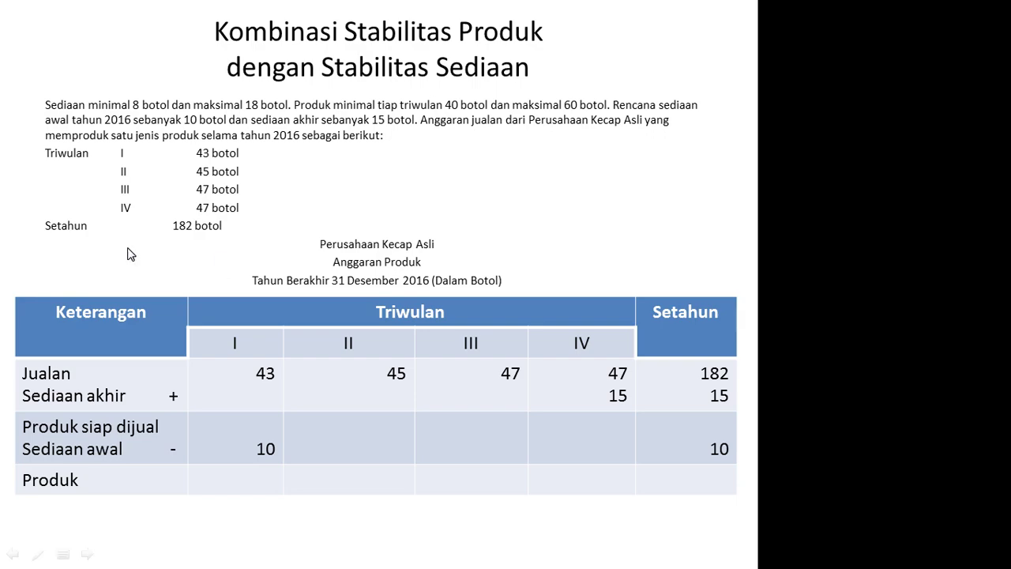